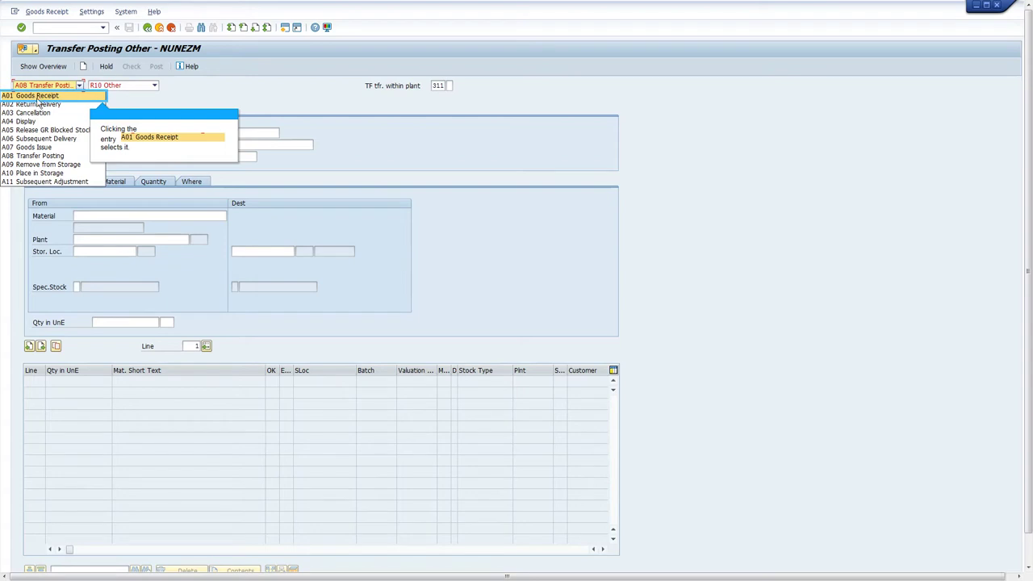
Choose A01 Goods Receipt as the action and enter material 666-666 with a quantity of 10
left_click(36, 98)
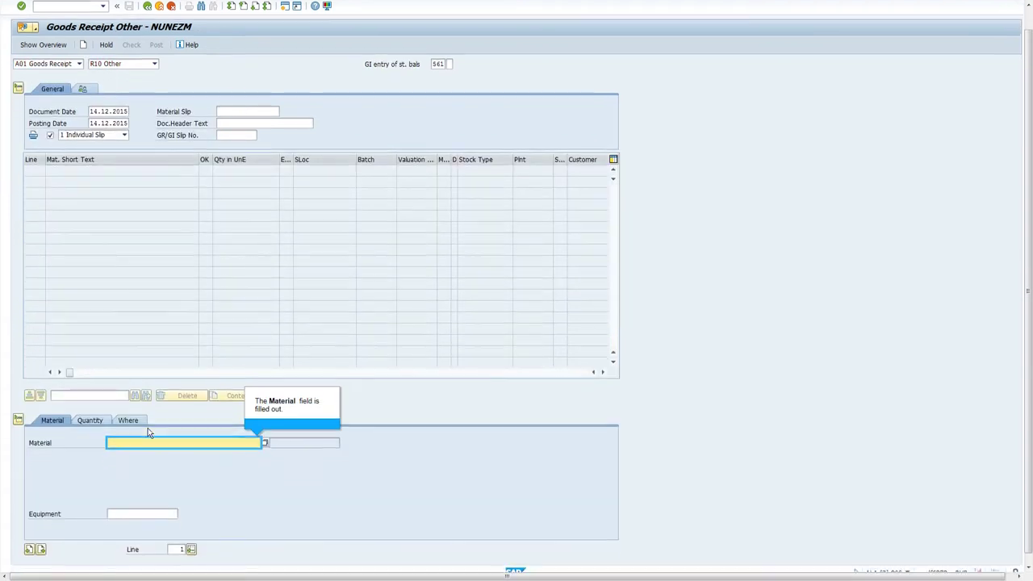
left_click(153, 448)
type("666")
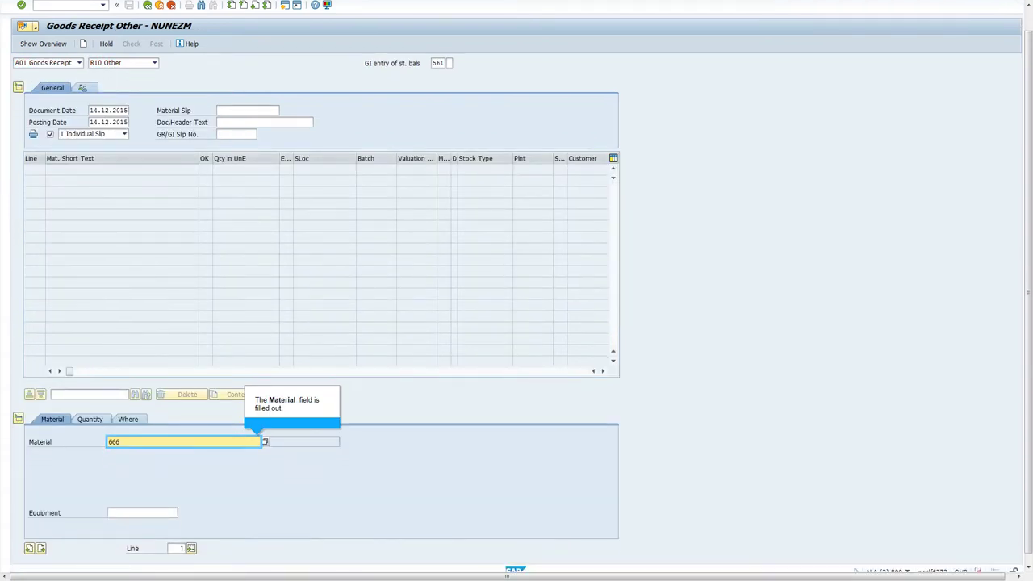
type("-666")
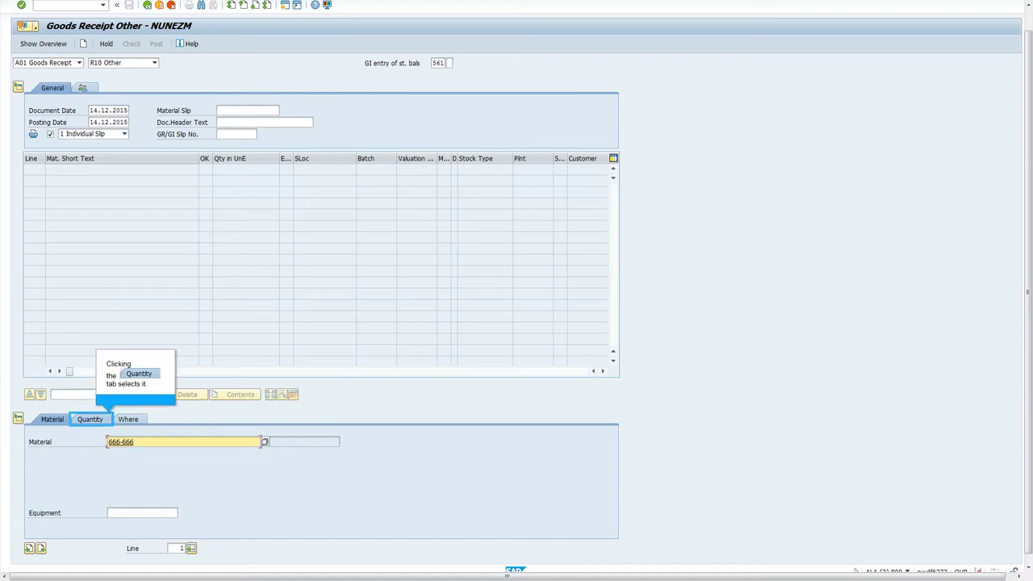
left_click(89, 422)
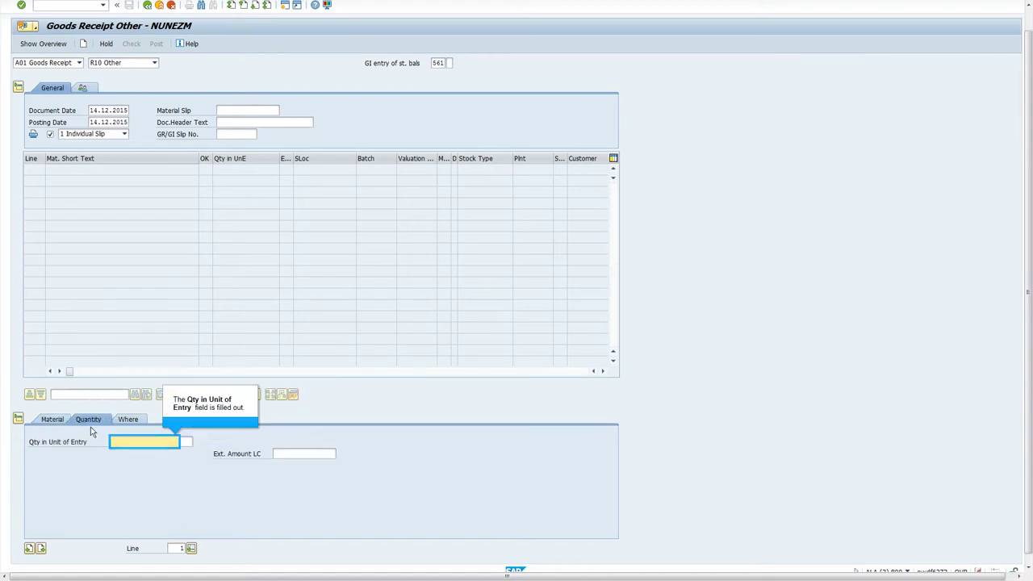
left_click(133, 451)
type("10")
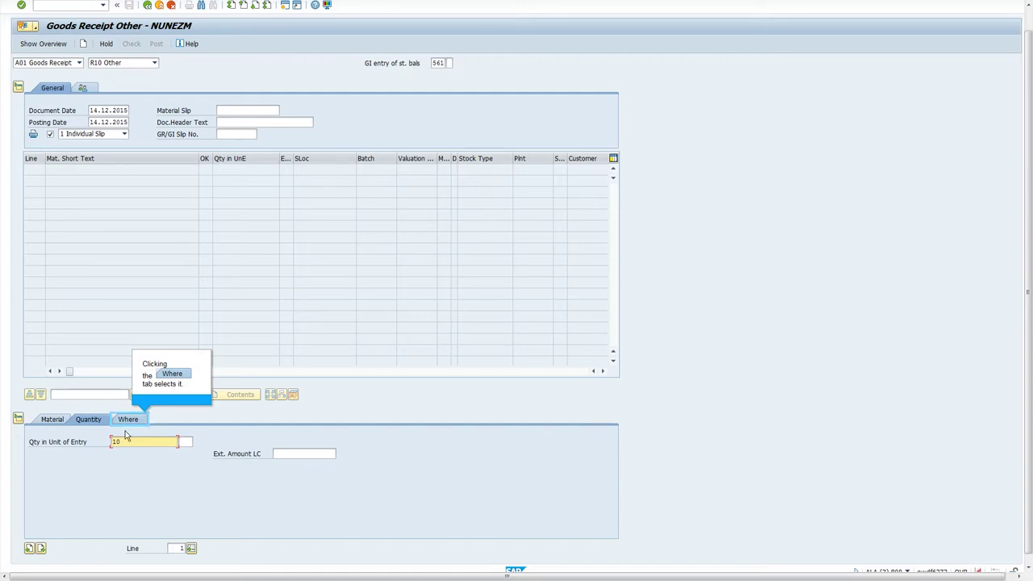
Assign the goods receipt item to plant 1000 and storage location 0002
left_click(126, 421)
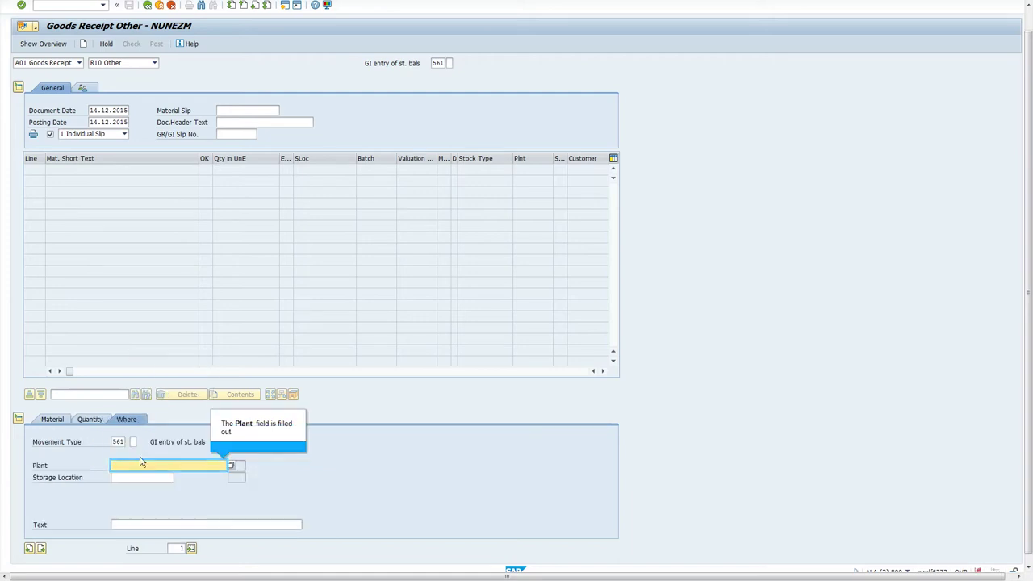
left_click(146, 466)
type("1000")
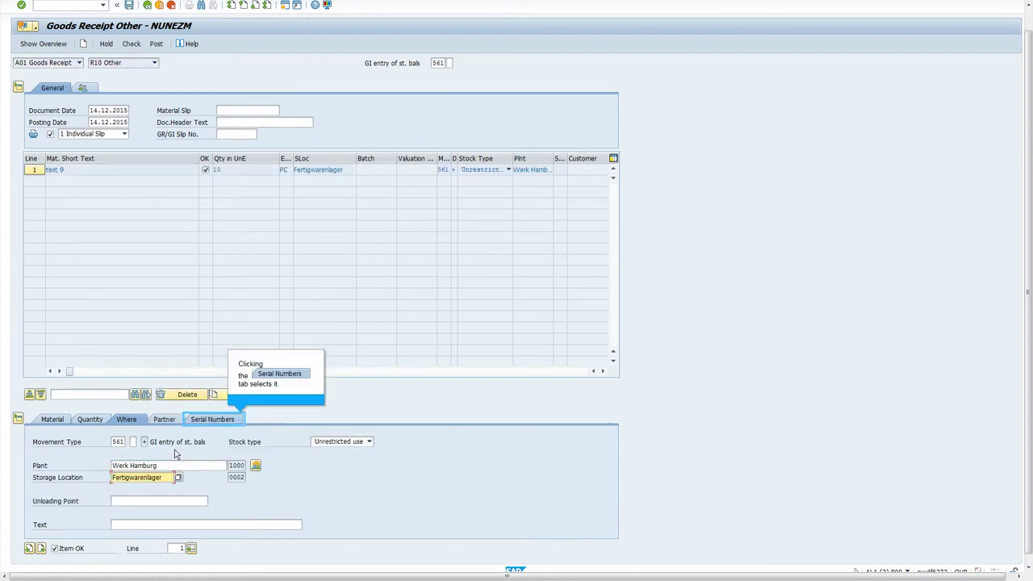
Check the goods receipt item's serial number details and the default setting for creating serial numbers automatically
left_click(203, 423)
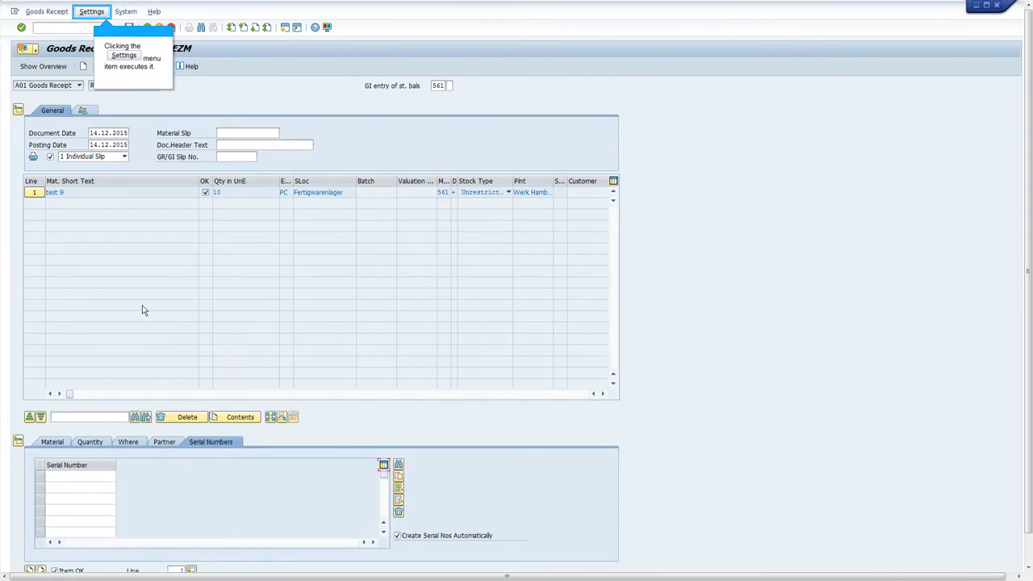
left_click(91, 12)
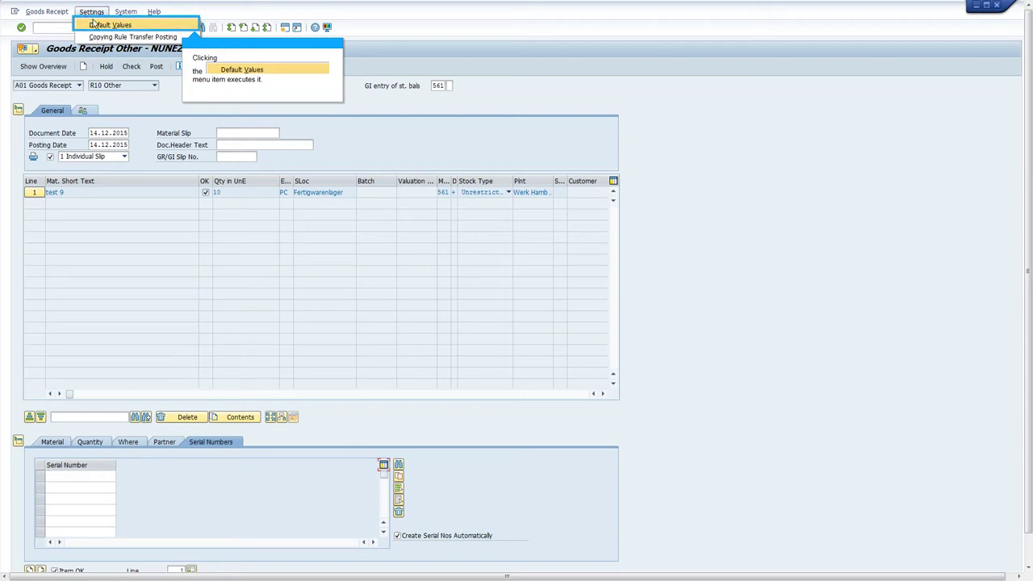
left_click(112, 25)
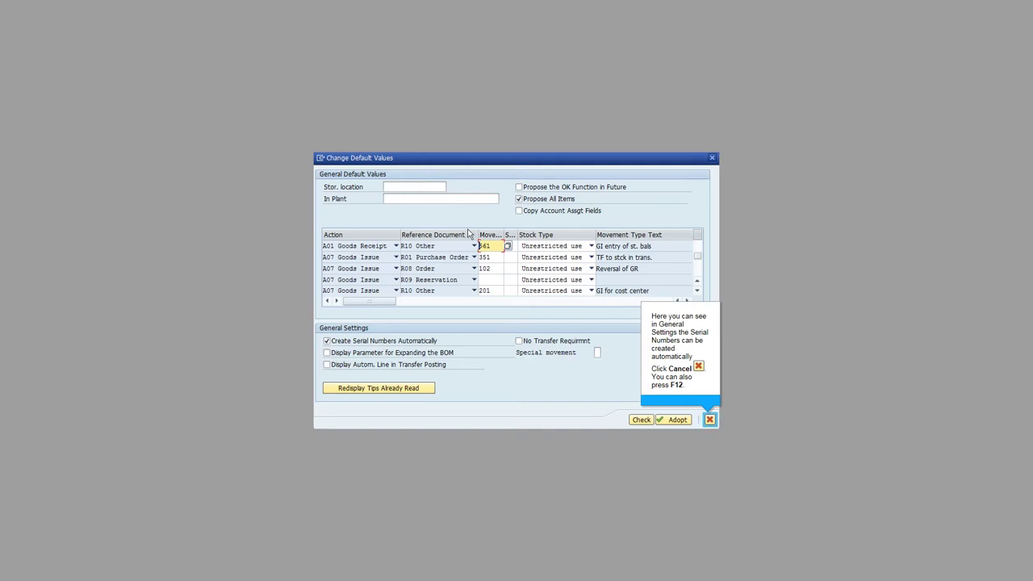
left_click(710, 420)
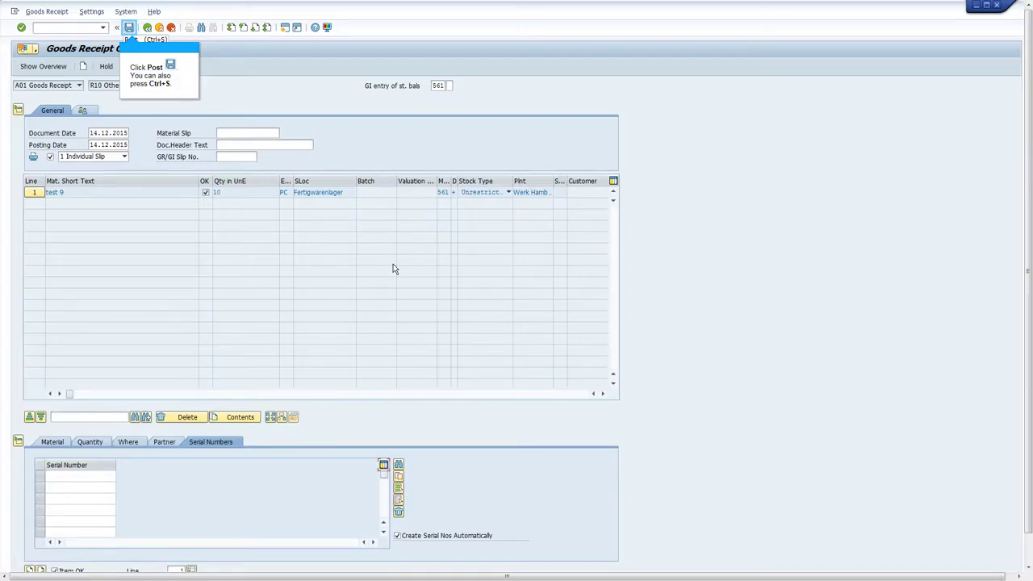
Post the goods receipt, leave the transaction and refresh the serial number list for material 666-666
left_click(128, 31)
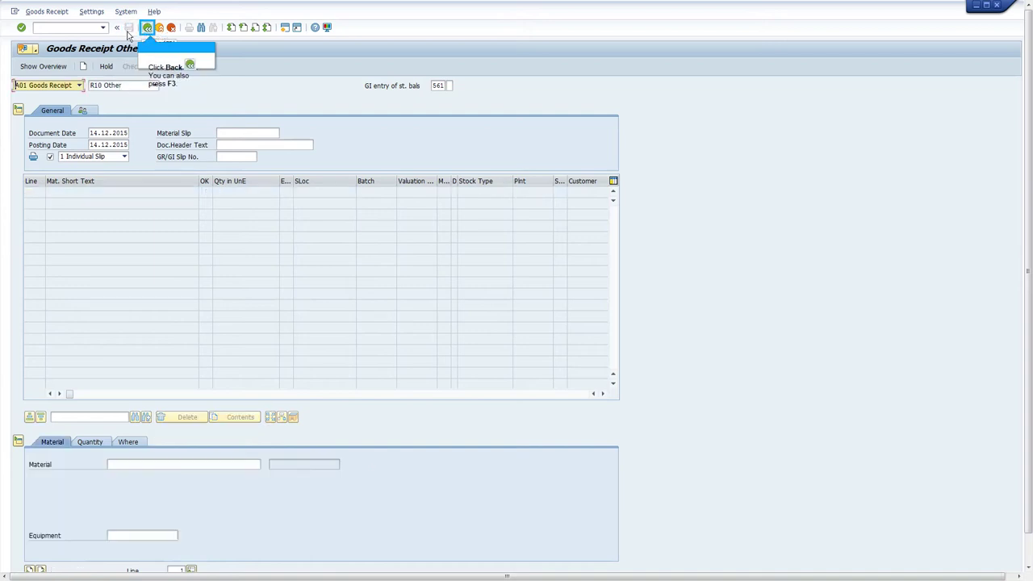
left_click(145, 31)
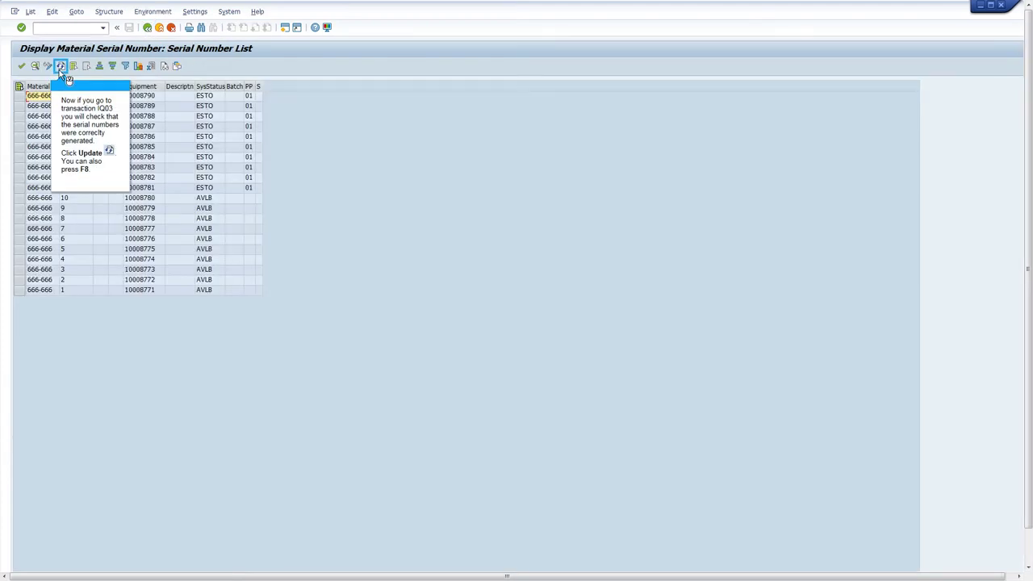
left_click(61, 68)
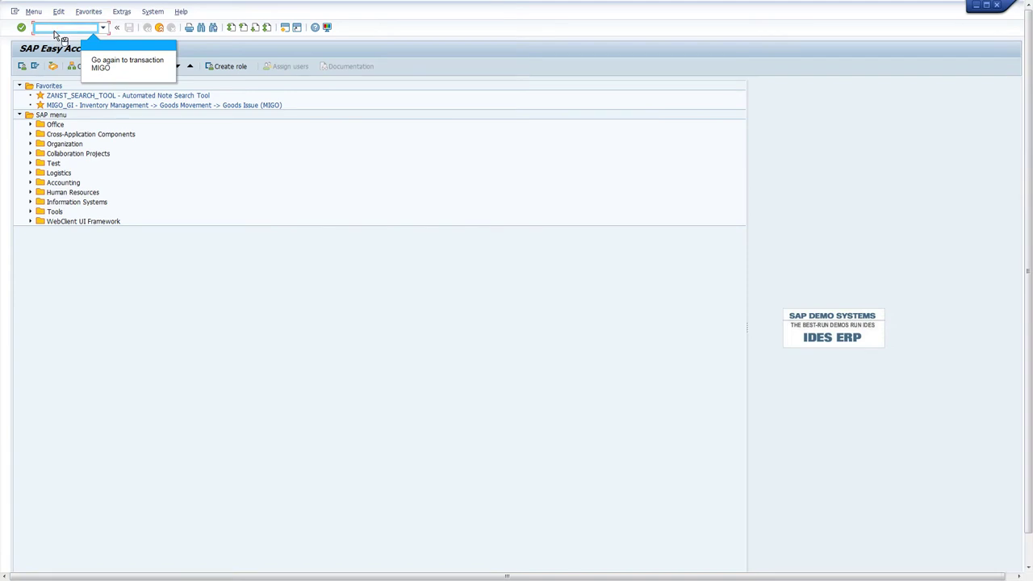
Start transaction MIGO again and choose A08 Transfer Posting as the action
type("migo")
key("Return")
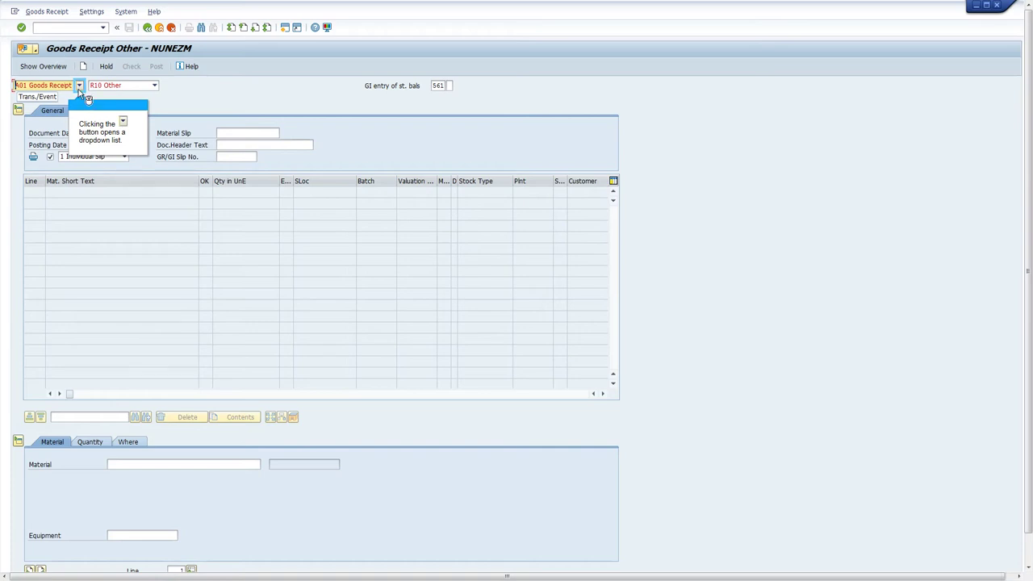
left_click(80, 86)
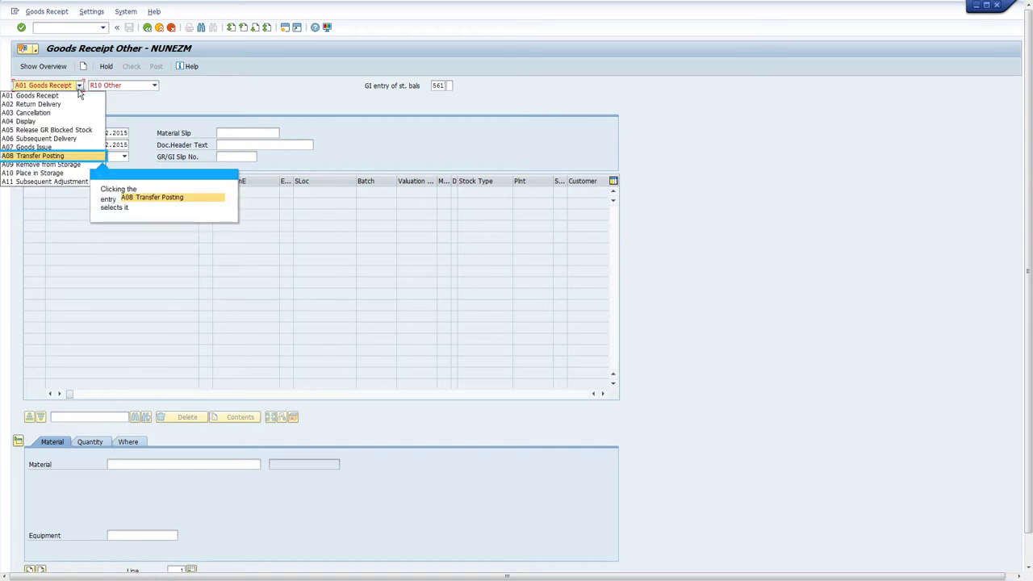
left_click(33, 156)
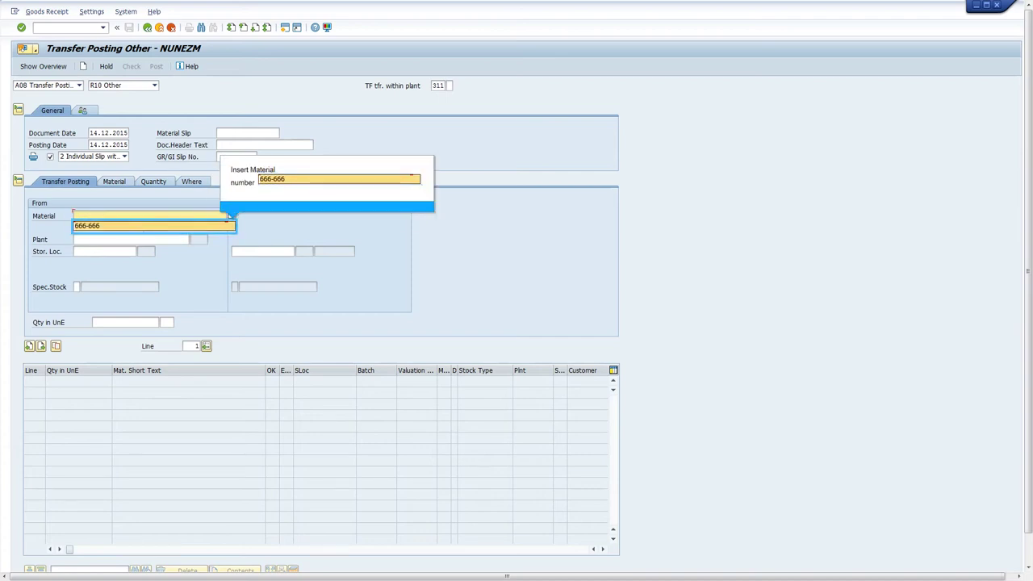
Fill in the transfer posting with material 666-666, plant 1000, source and destination storage location 0002, and quantity 10
left_click(123, 229)
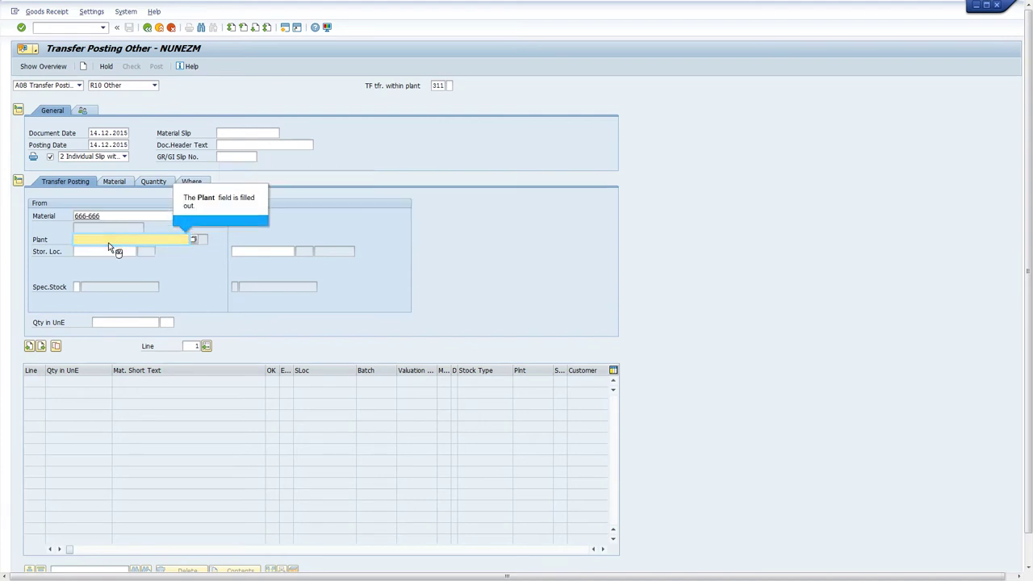
type("1000")
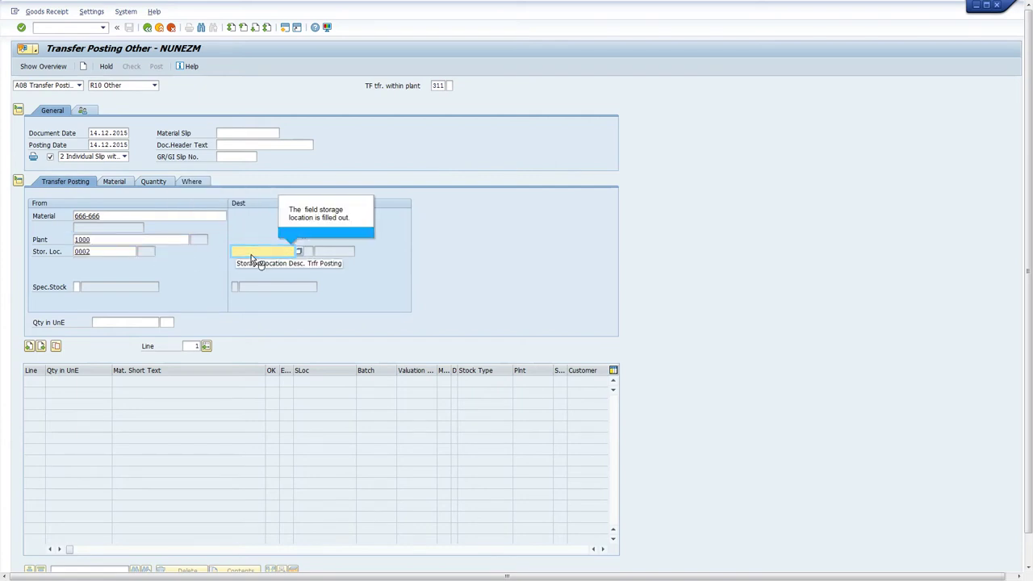
type("0002")
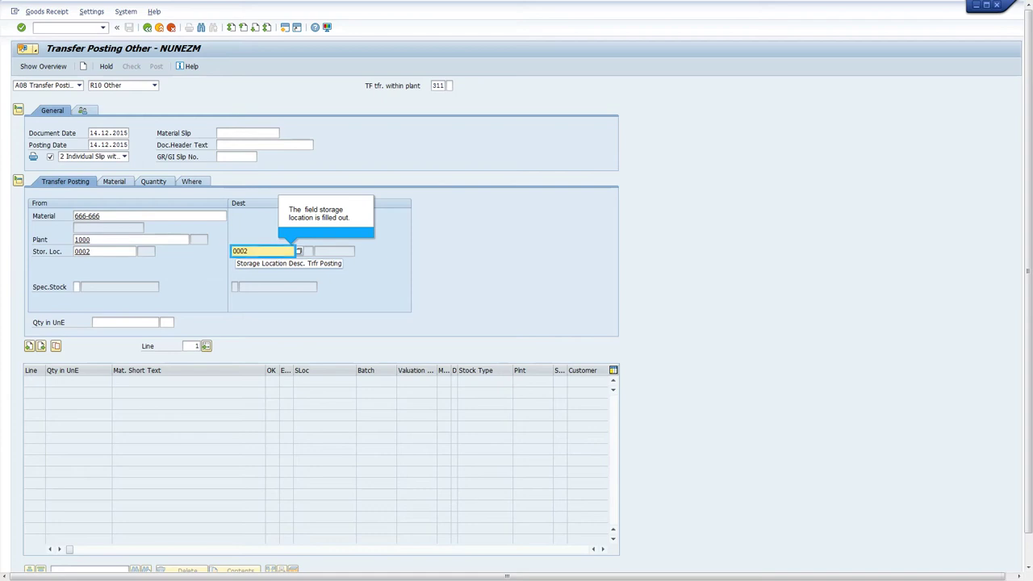
key("Return")
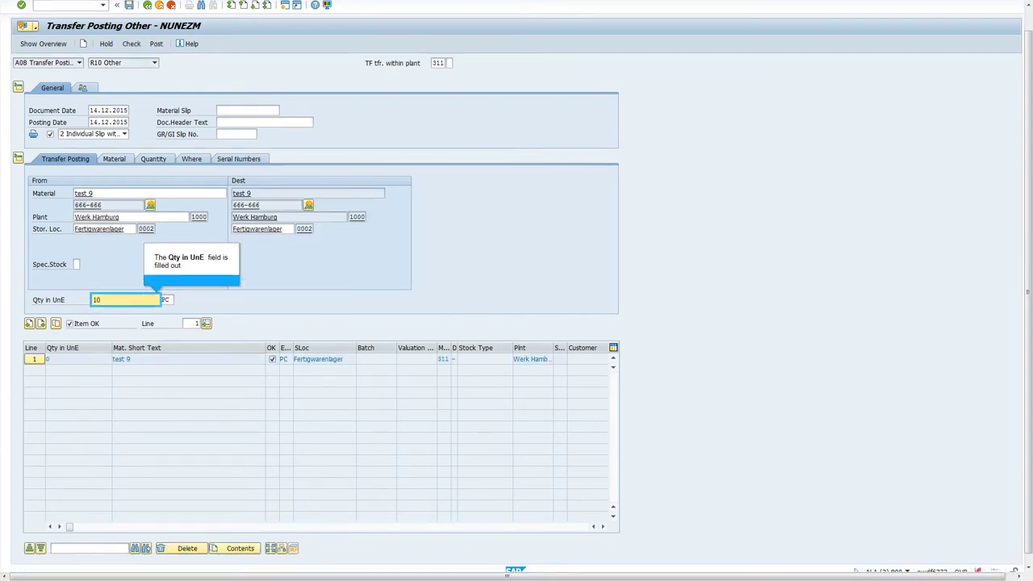
key("Return")
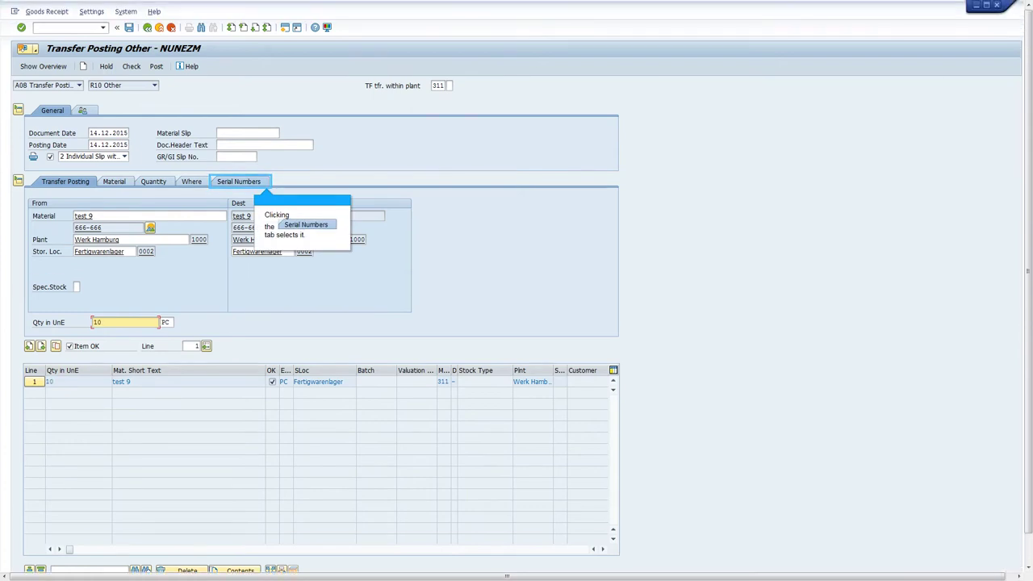
Review the transfer item's serial number details and adopt the default values with automatic serial number creation enabled
left_click(237, 182)
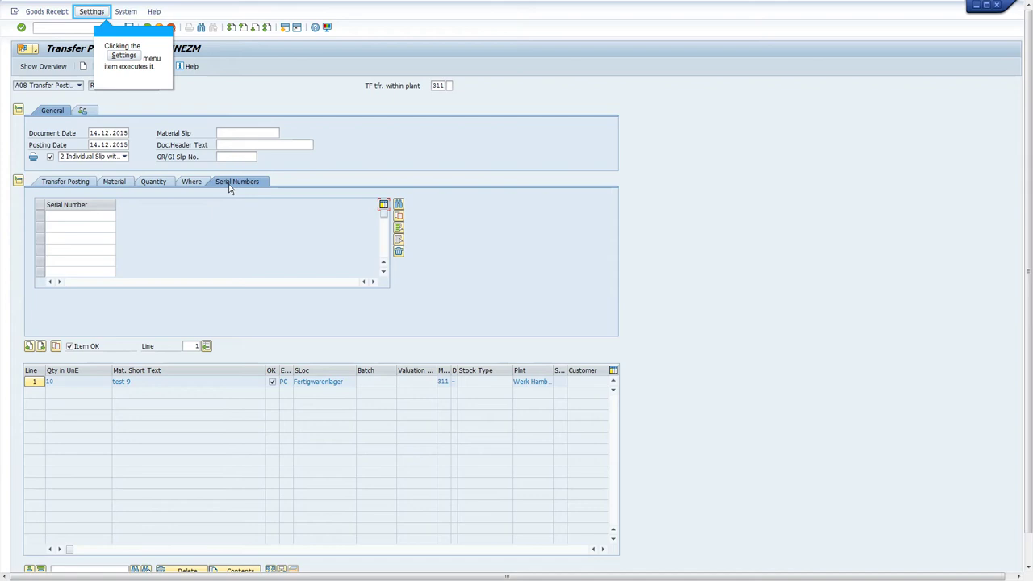
left_click(88, 15)
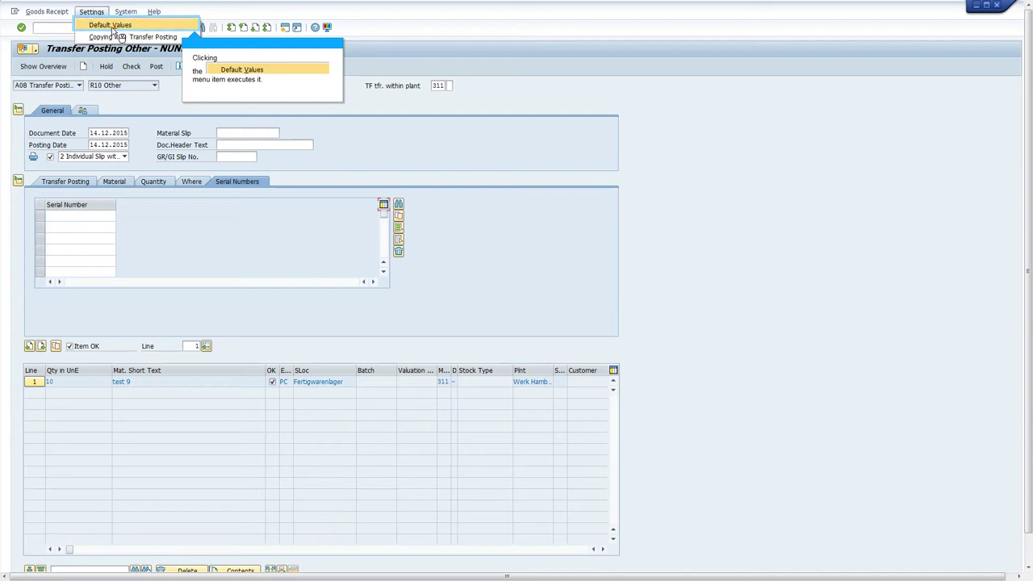
left_click(113, 30)
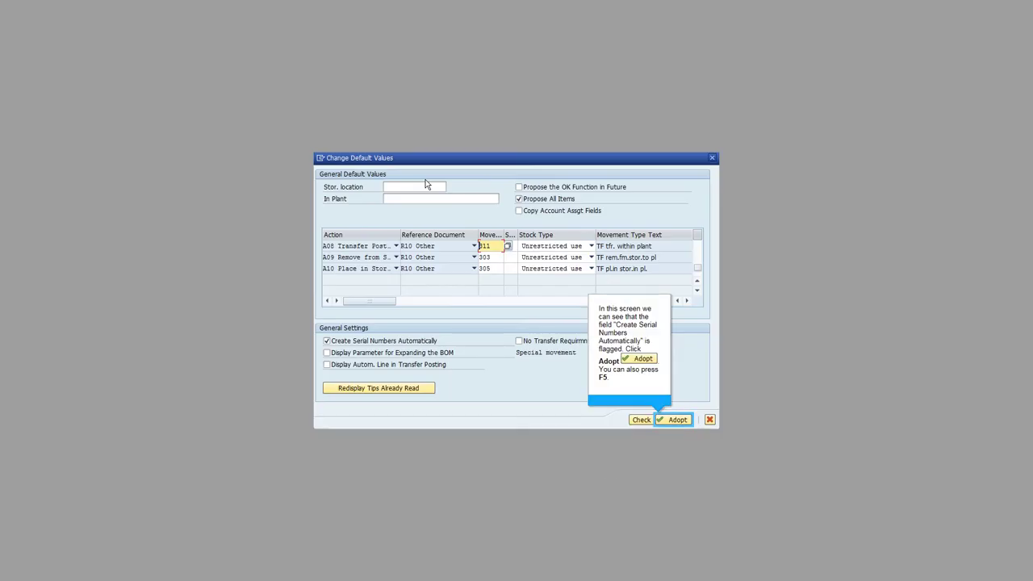
left_click(675, 420)
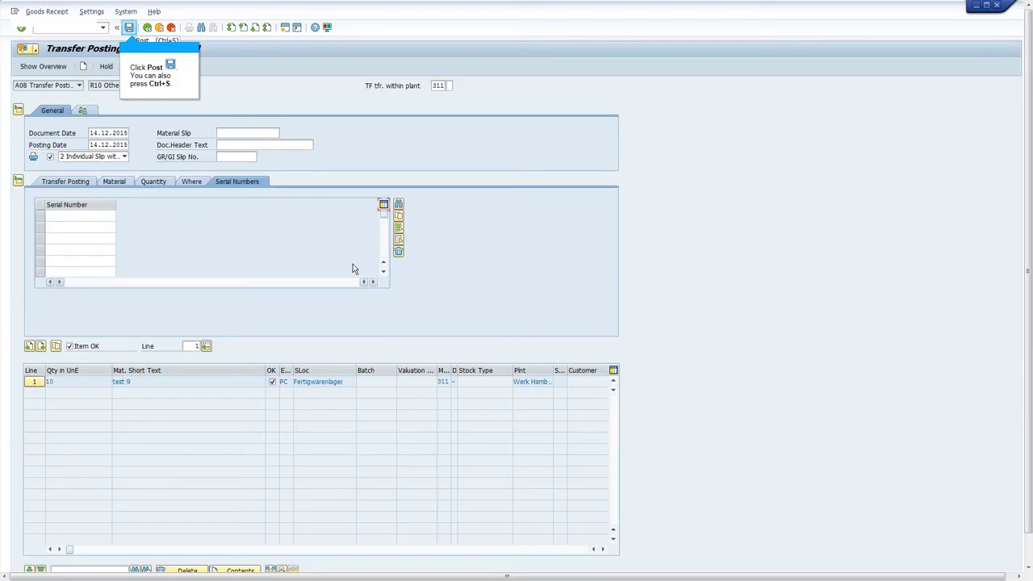
Try to post the transfer posting and close the message log
left_click(128, 30)
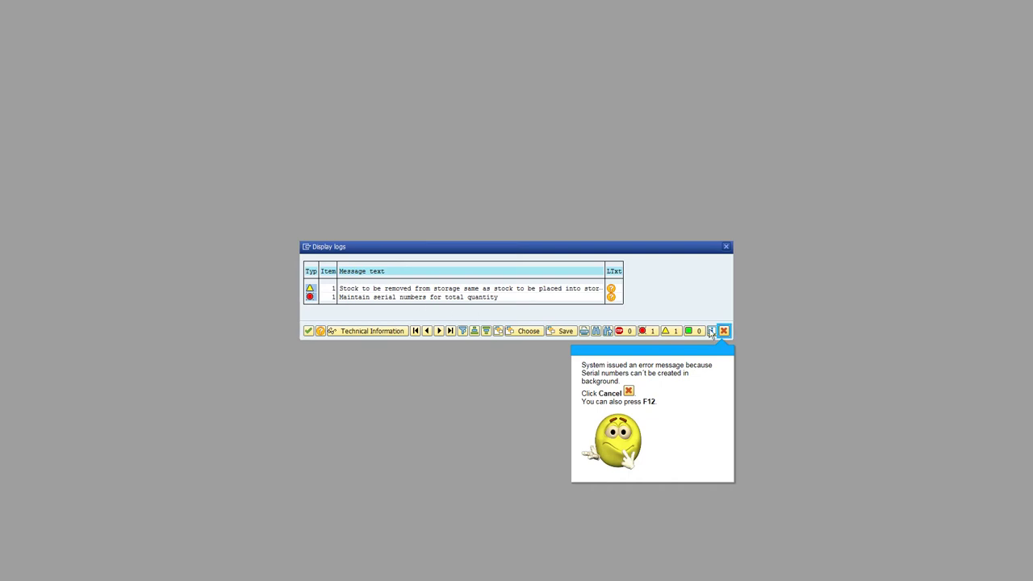
left_click(724, 331)
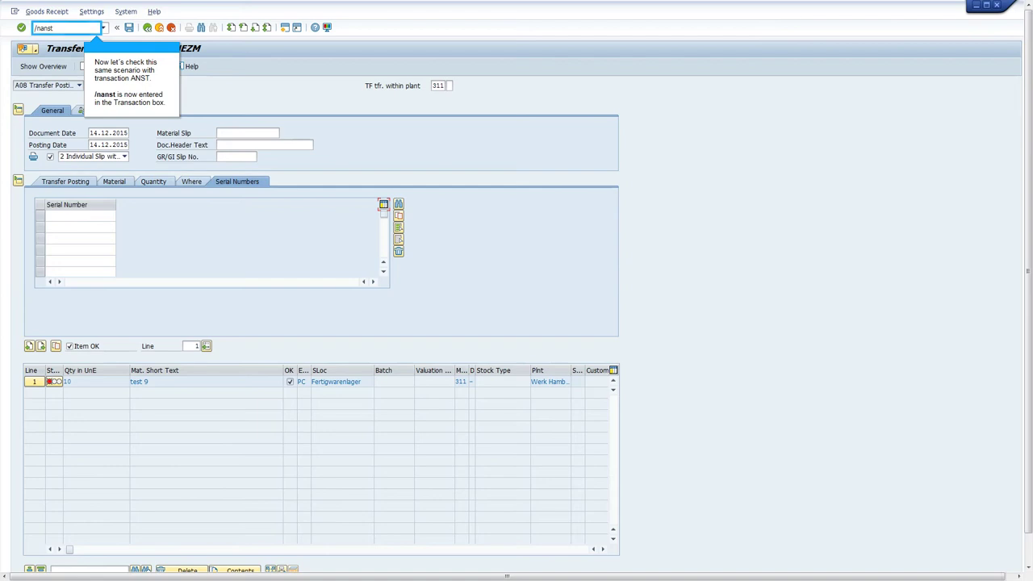
Open transaction ANST and execute a trace of transaction code migo with the description "trace migo"
key("Return")
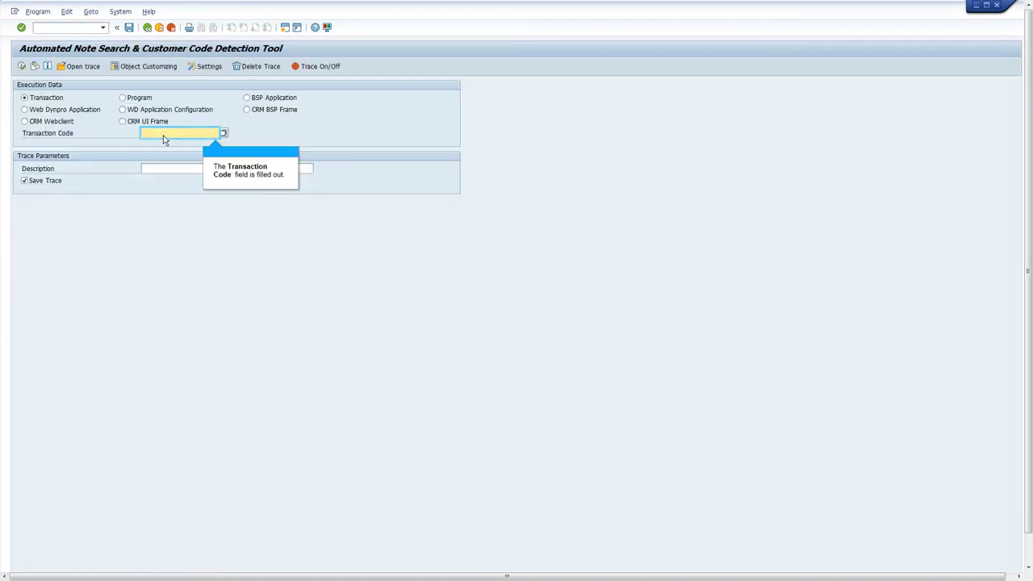
left_click(193, 175)
type("trace")
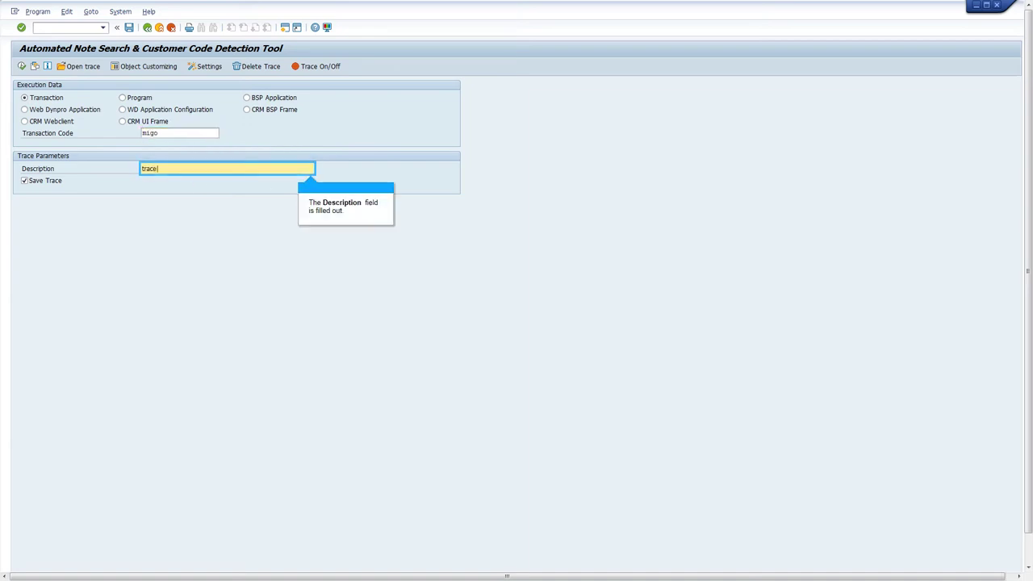
type(" migo")
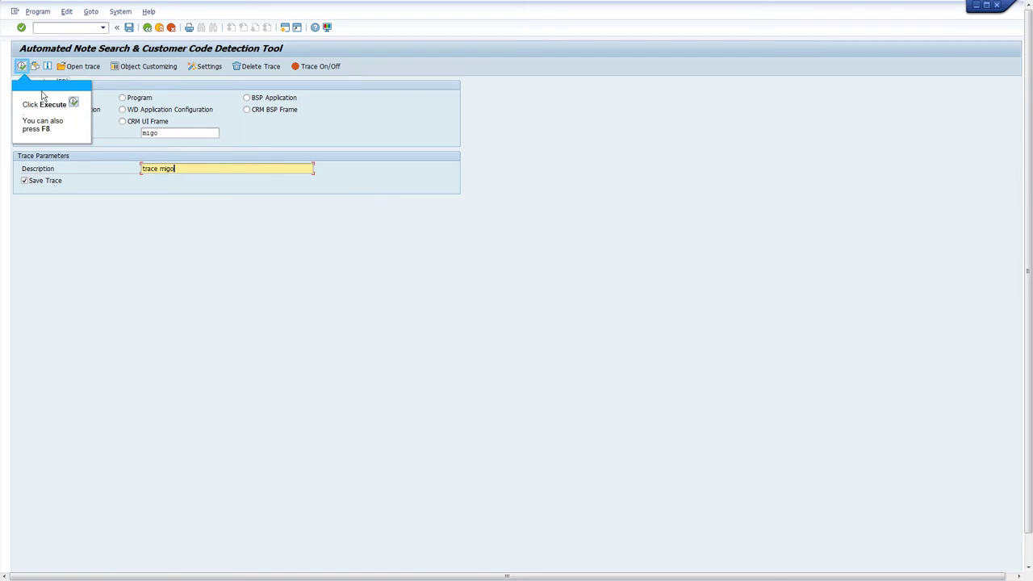
left_click(21, 68)
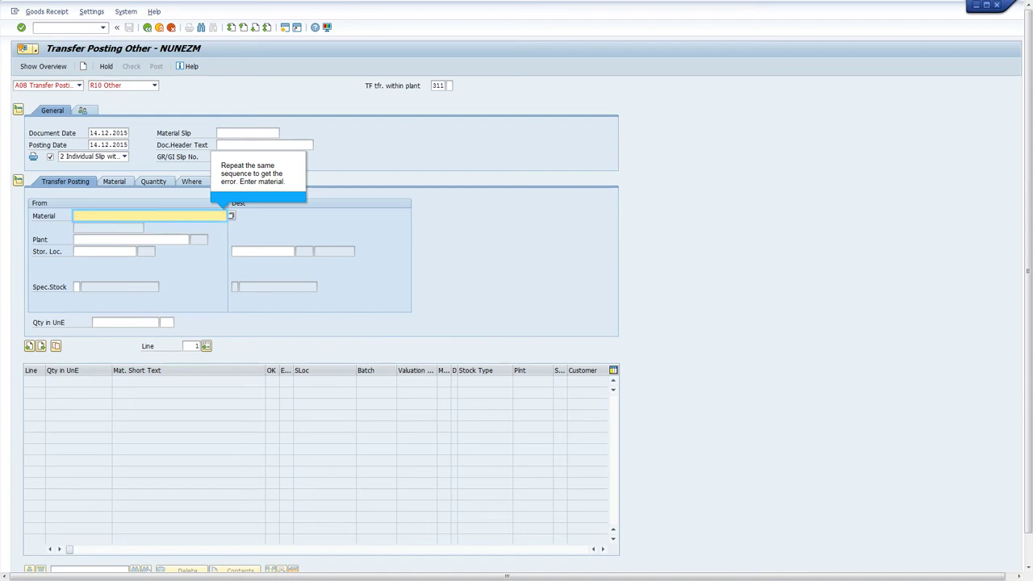
Enter the traced transfer posting for material 666-666, plant 1000, source and destination storage location 0002, and quantity 10
type("666-666")
key("Tab")
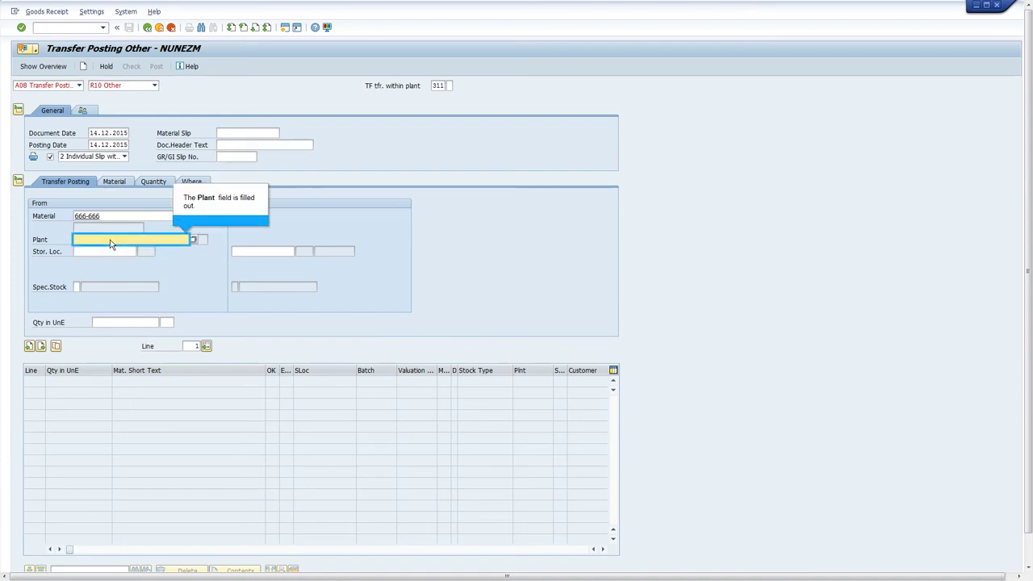
type("1000")
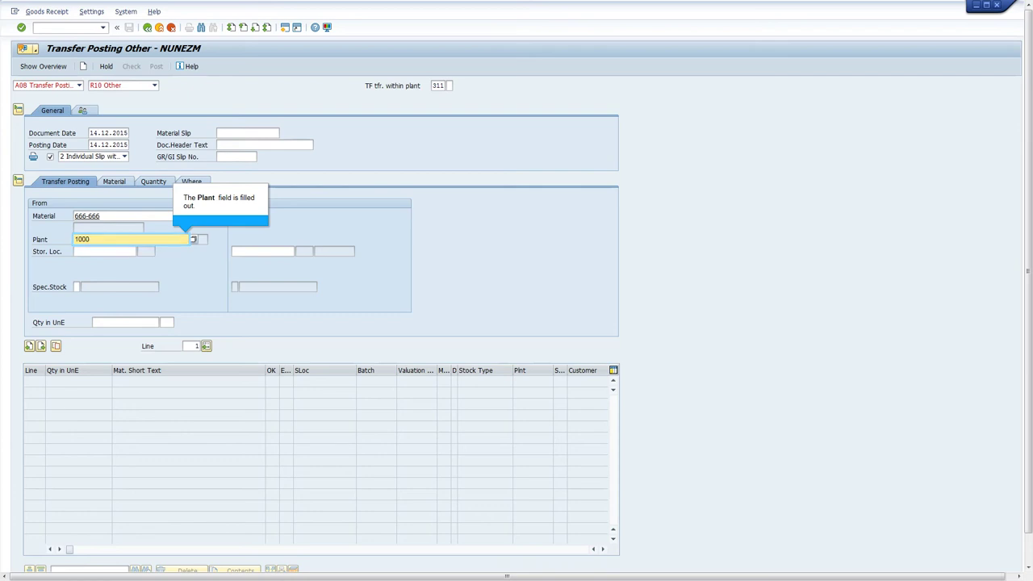
key("Tab")
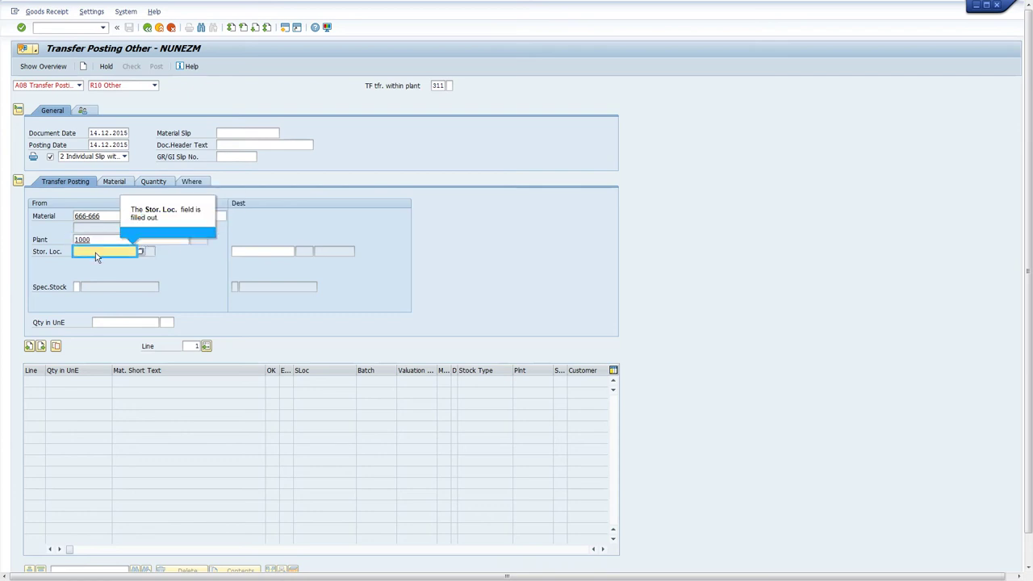
type("0002")
key("Tab")
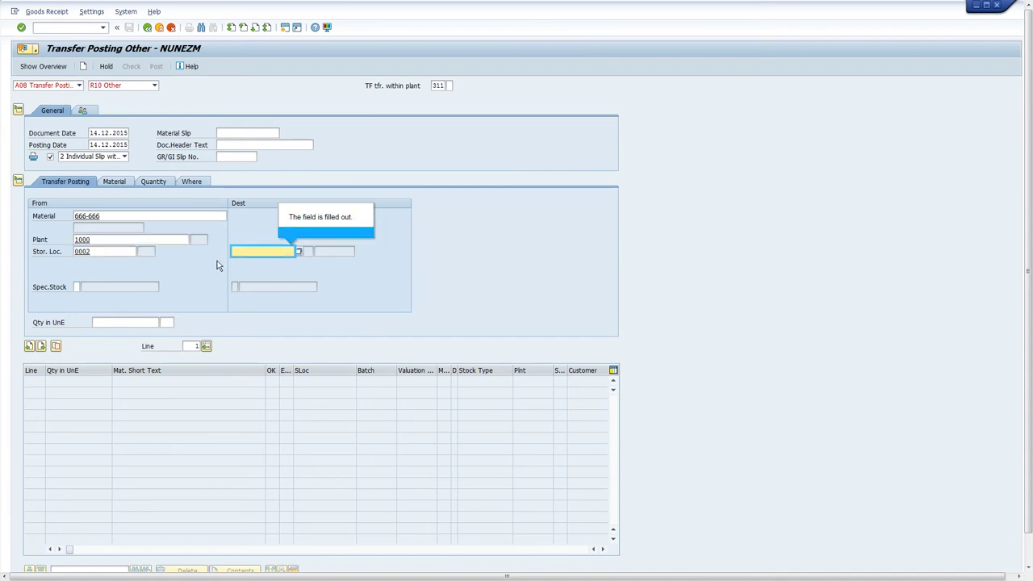
type("000")
key("Tab")
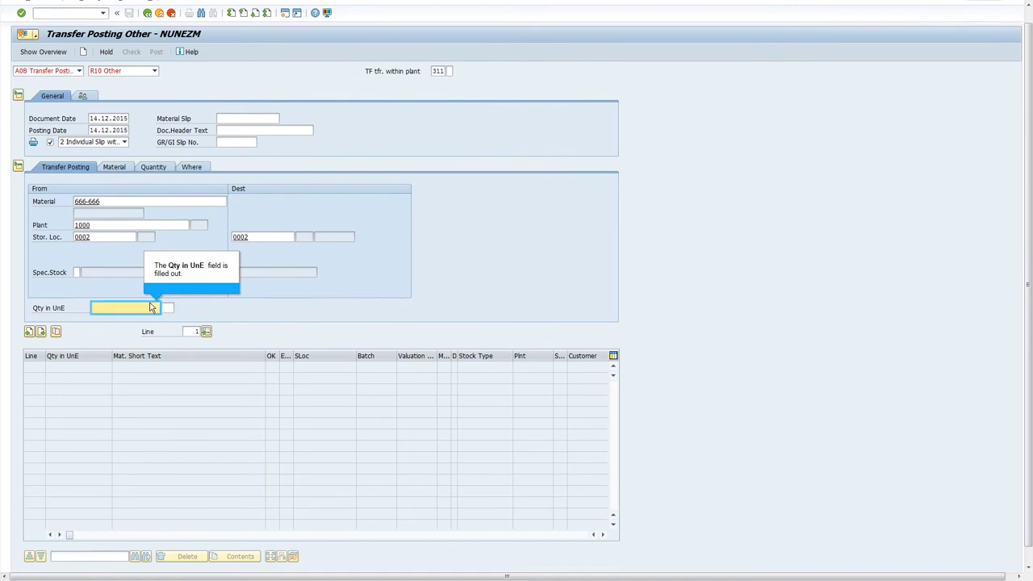
type("10")
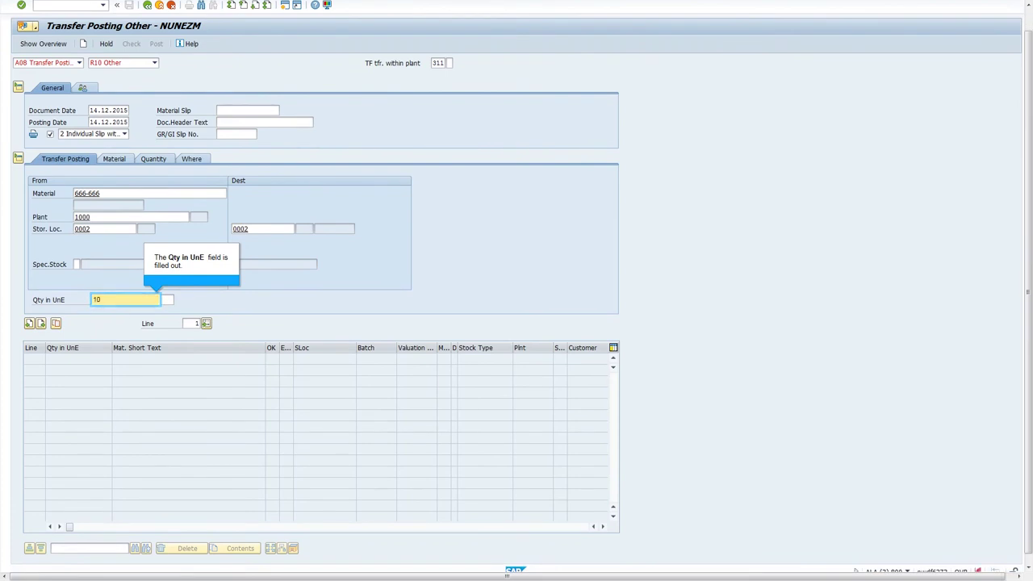
key("Return")
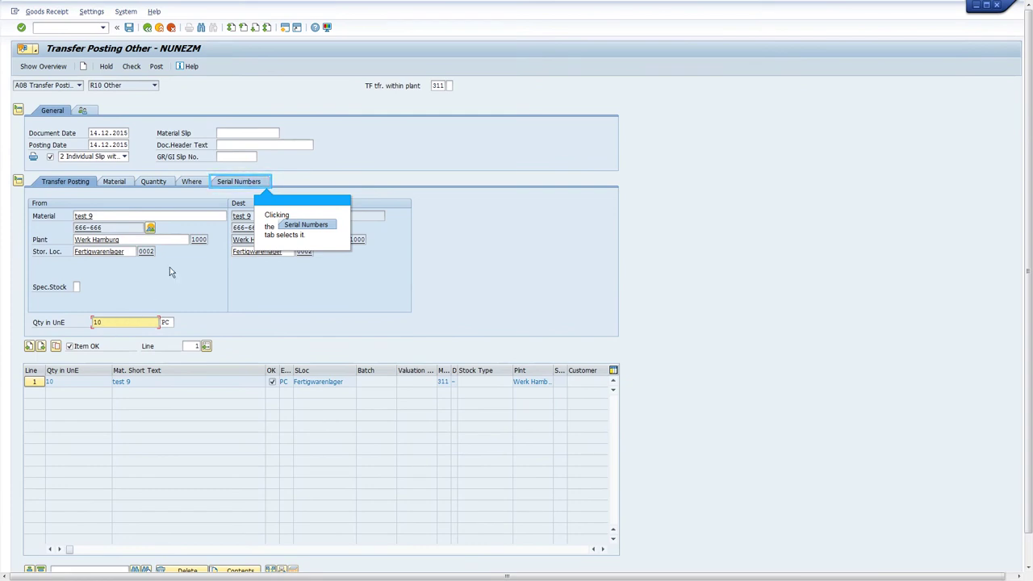
Check the item's serial number details and exit the transfer posting without saving to return to the trace results
left_click(229, 187)
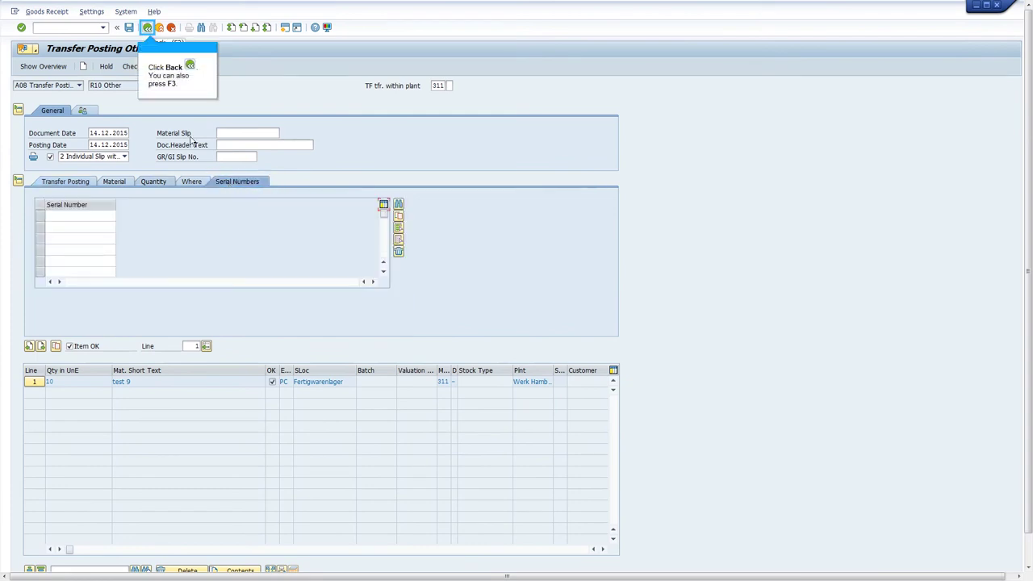
left_click(147, 31)
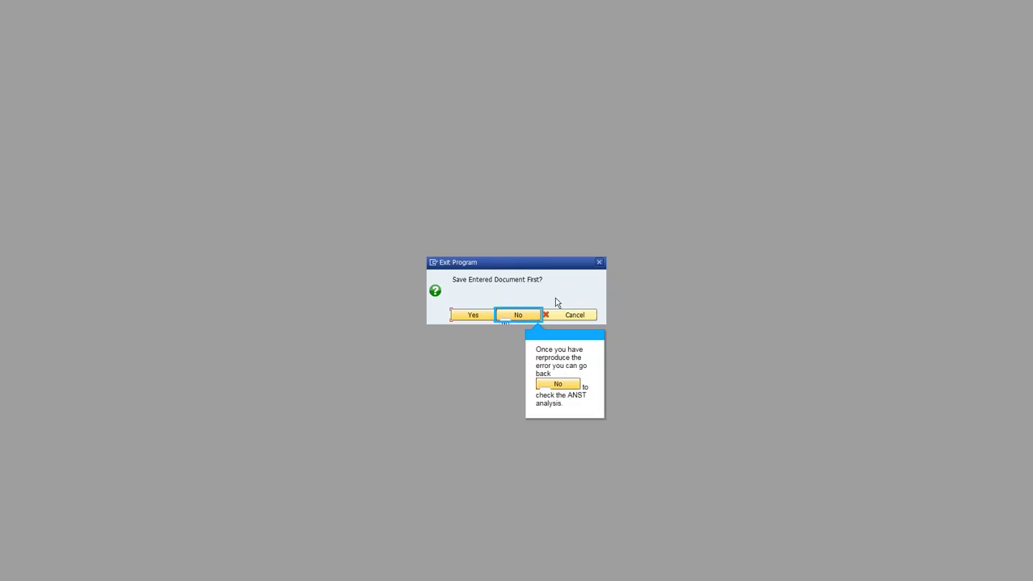
left_click(516, 315)
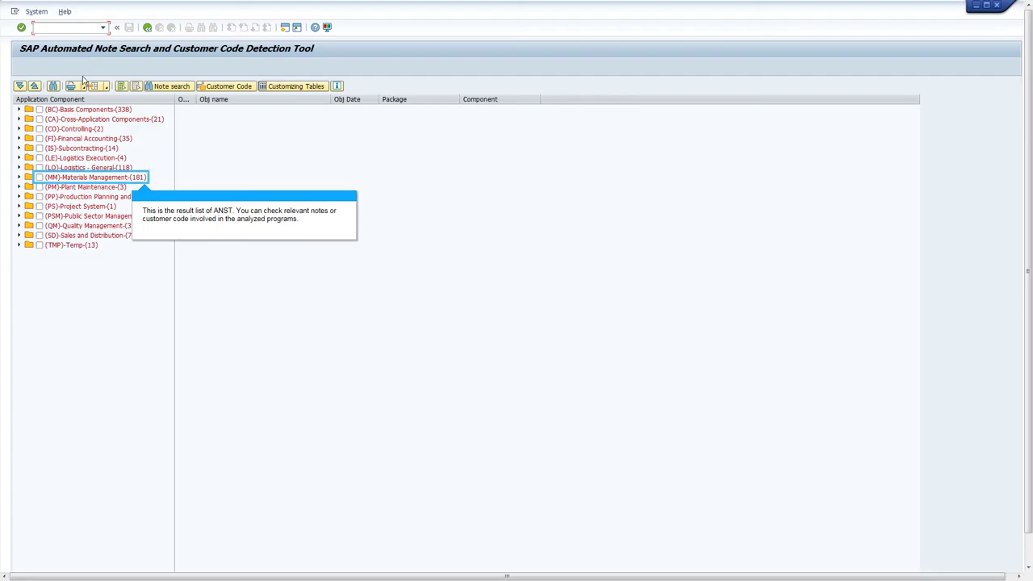
Run a note search for the Materials Management (MM) component in the trace results
left_click(69, 183)
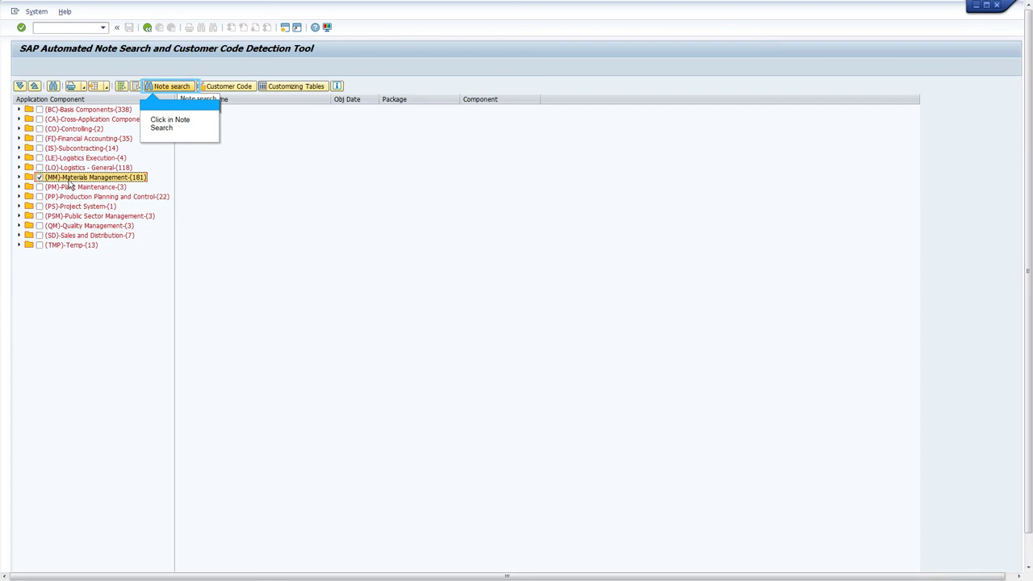
left_click(160, 93)
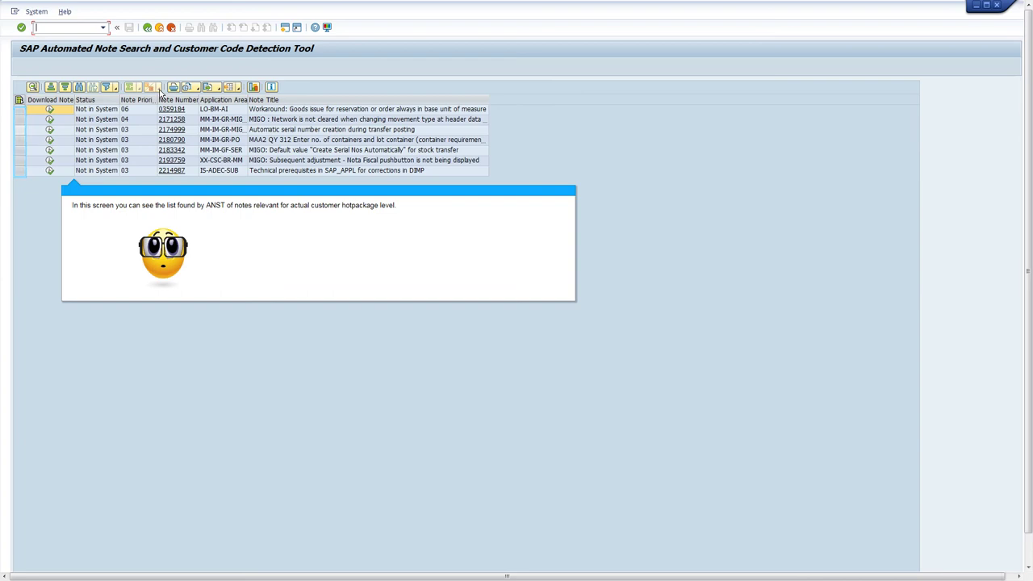
left_click(19, 167)
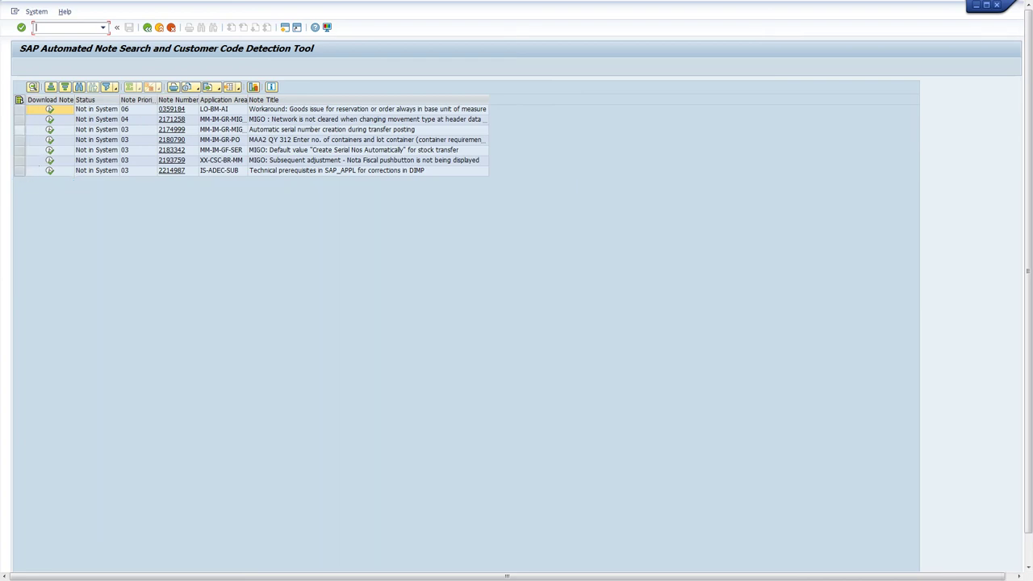
Review notes 2174999 and 2183342 on automatic serial number creation and return to the application component list
left_click(171, 133)
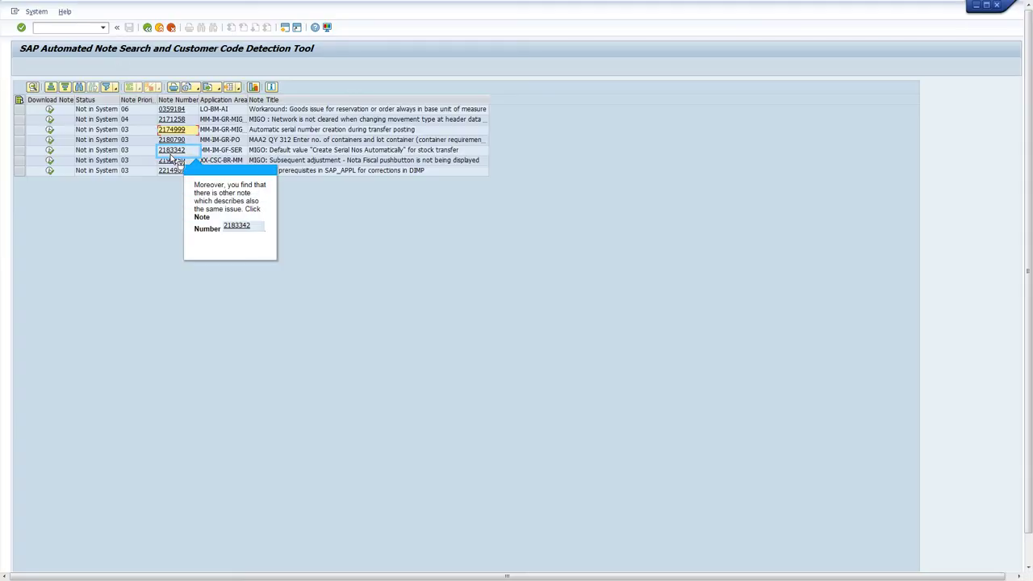
left_click(171, 150)
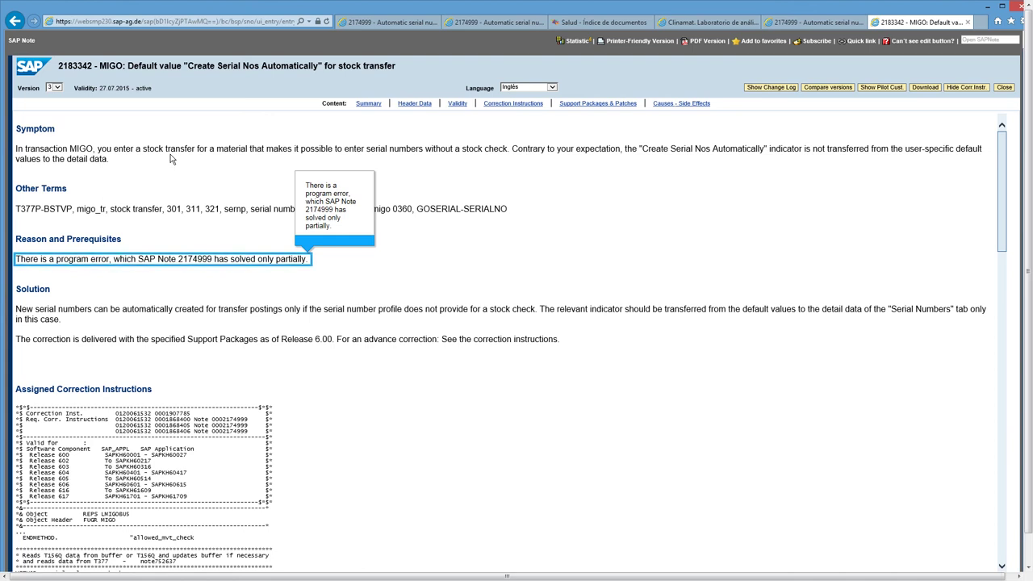
left_click(104, 265)
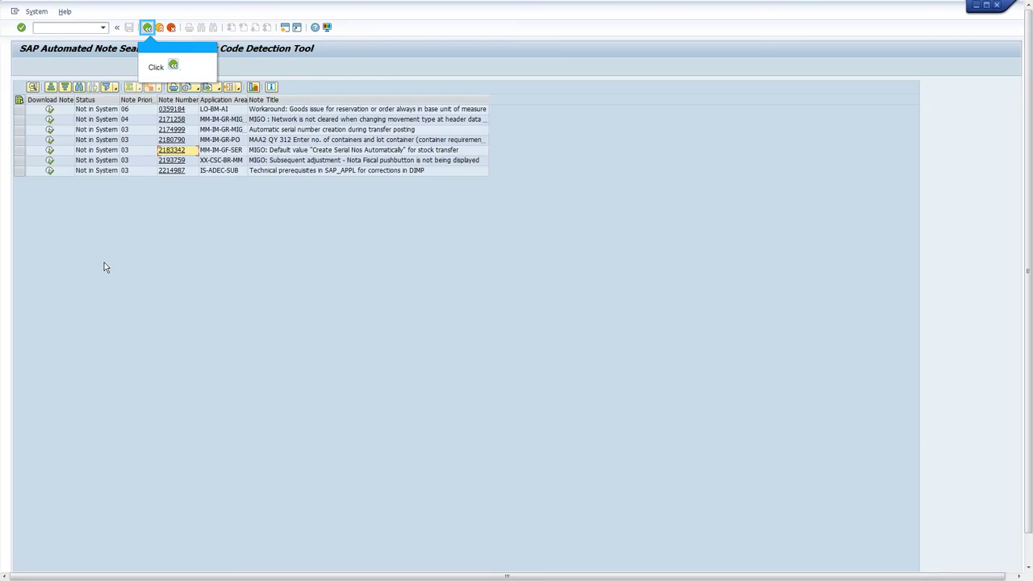
left_click(146, 29)
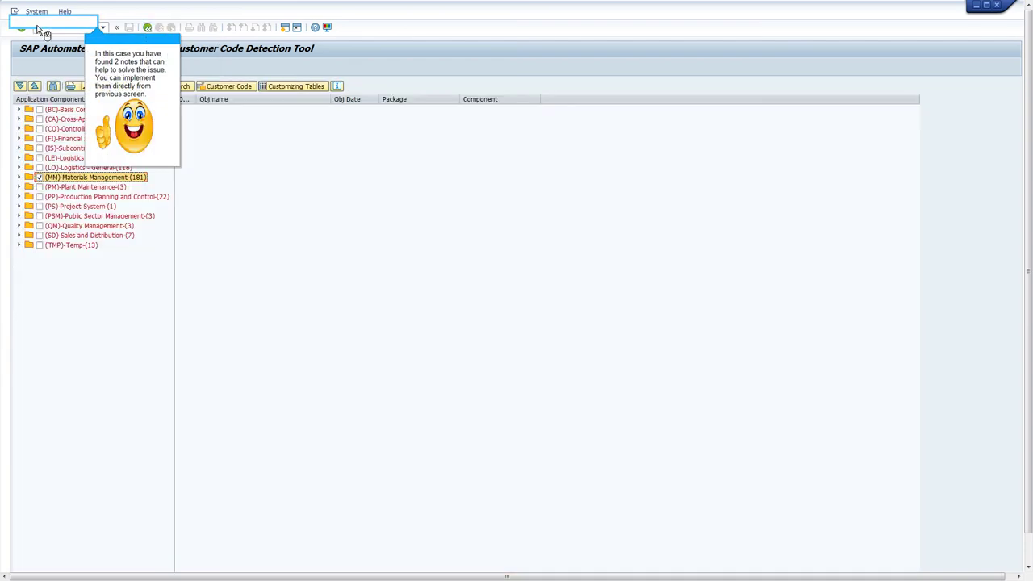